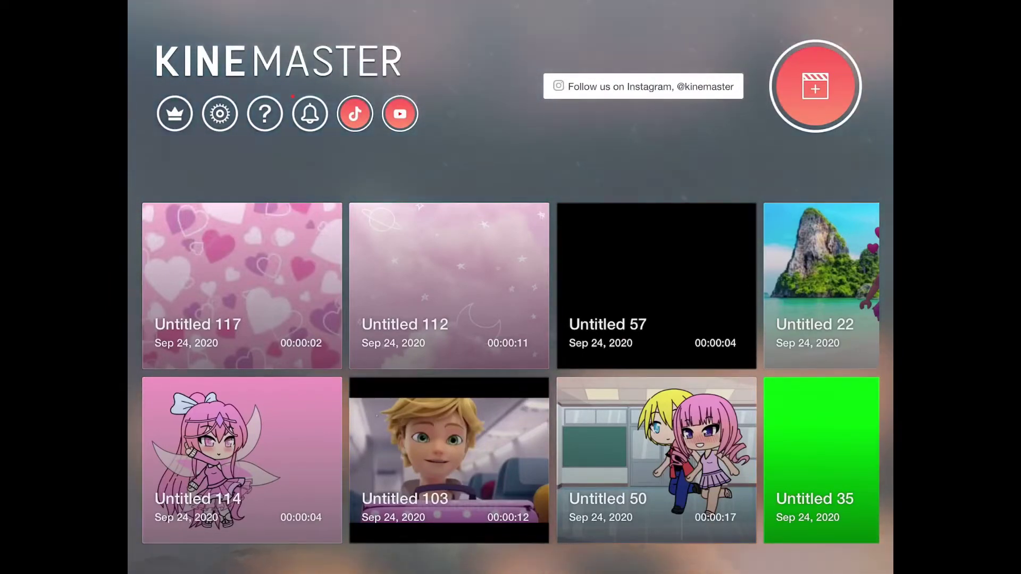
- Start a new project with the widescreen 16:9 aspect ratio
{"action": "left_click", "coordinate": [816, 86]}
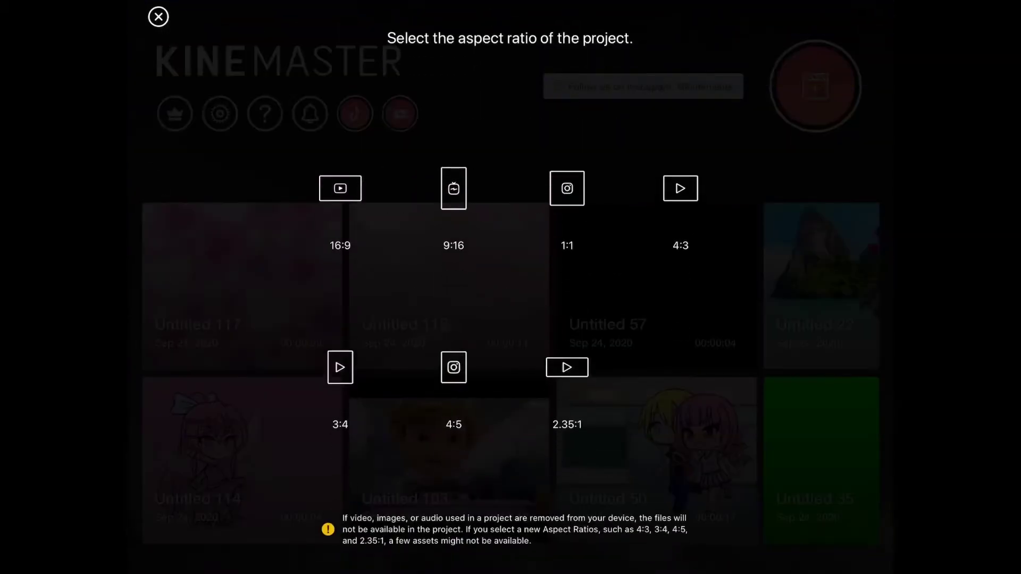
{"action": "left_click", "coordinate": [338, 189]}
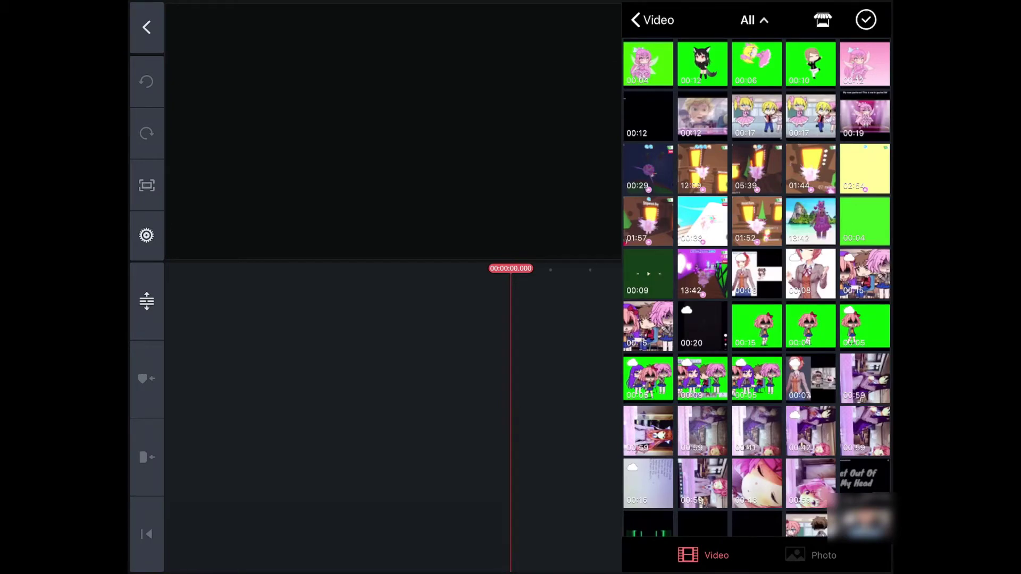
{"action": "left_click", "coordinate": [648, 64]}
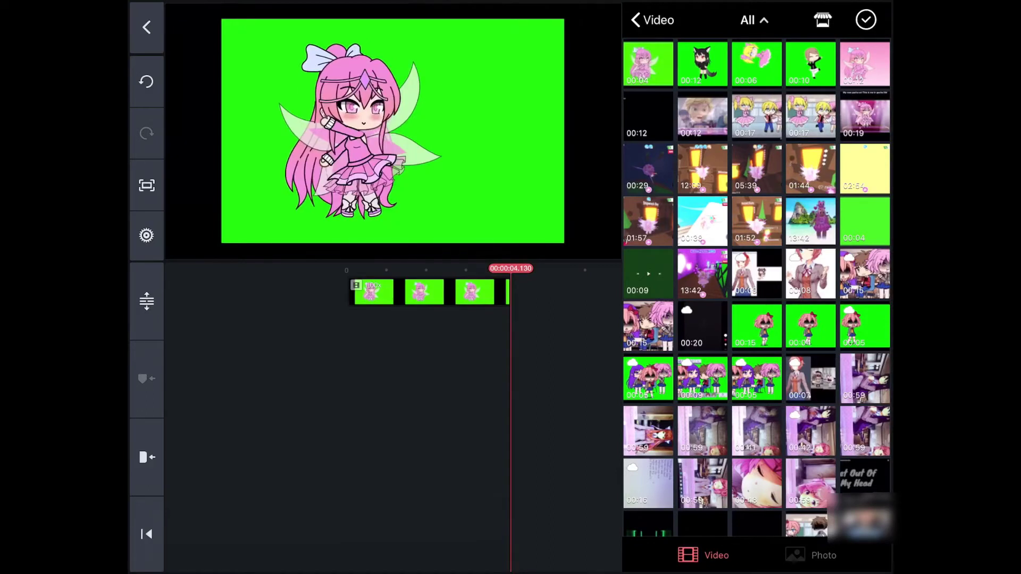
{"action": "left_click_drag", "start_coordinate": [423, 292], "coordinate": [551, 293]}
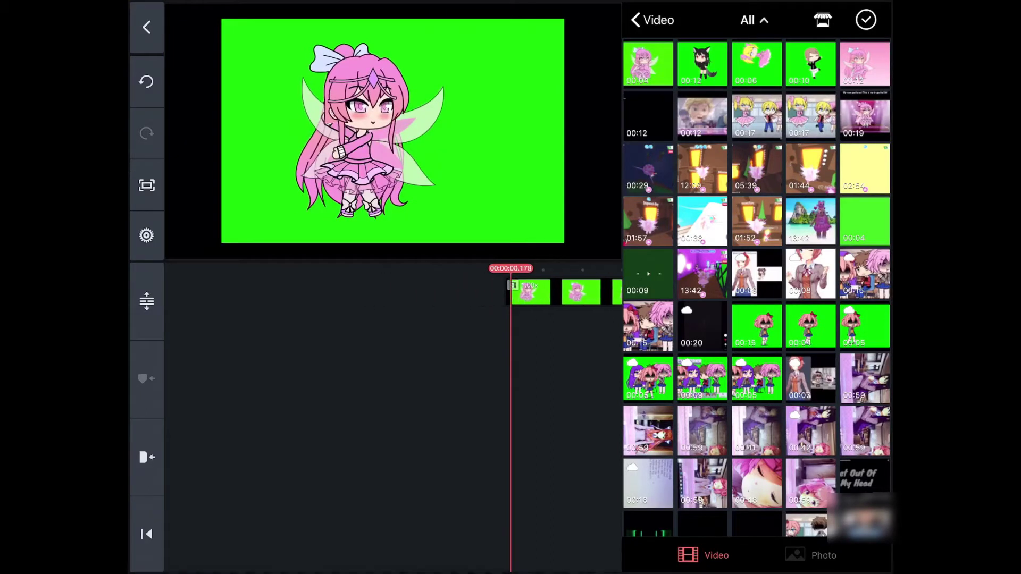
{"action": "left_click", "coordinate": [865, 19]}
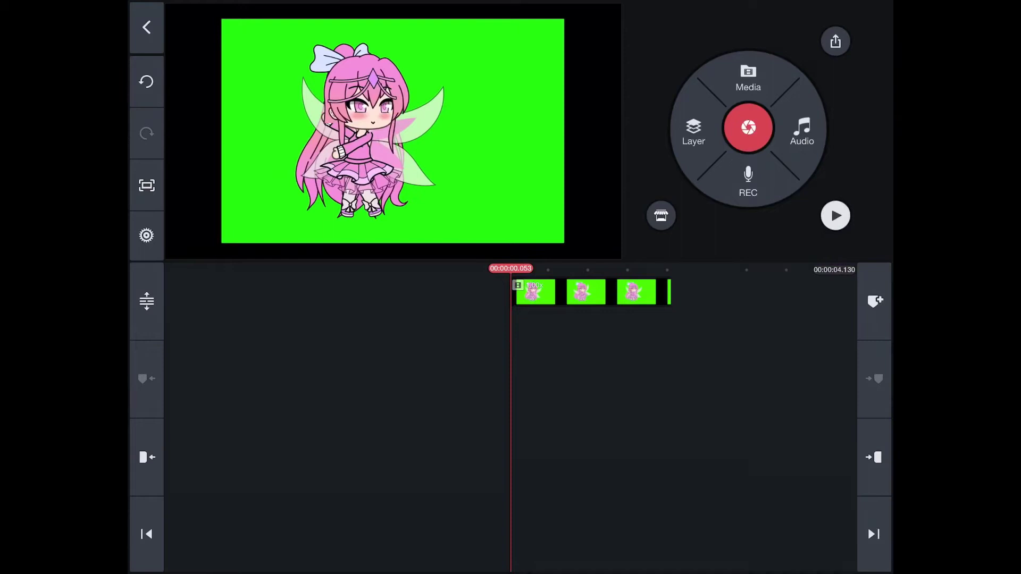
{"action": "left_click", "coordinate": [835, 215]}
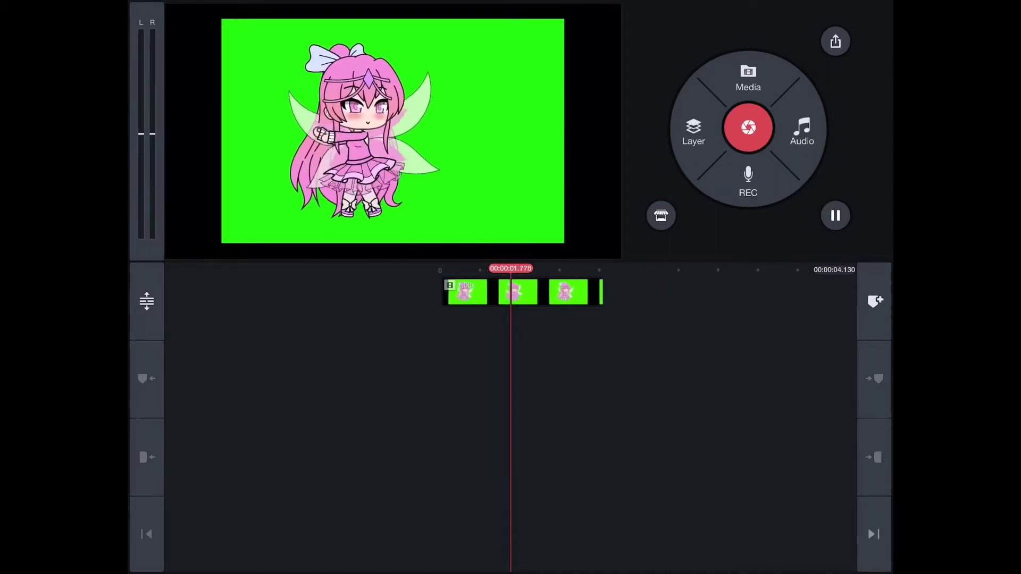
{"action": "left_click", "coordinate": [835, 215]}
{"action": "left_click", "coordinate": [835, 216]}
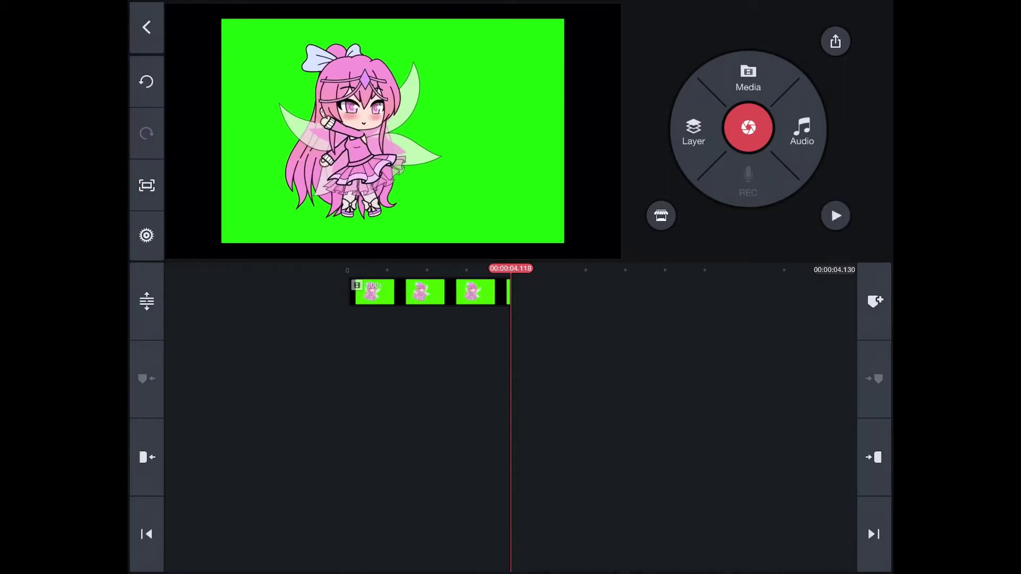
{"action": "left_click", "coordinate": [588, 291]}
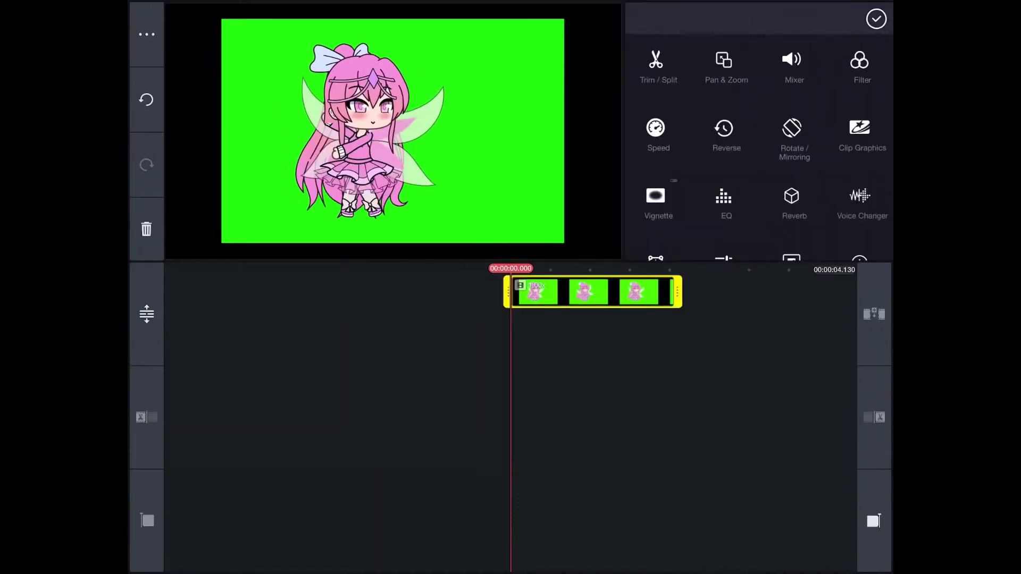
{"action": "left_click", "coordinate": [359, 399]}
{"action": "left_click", "coordinate": [589, 292]}
{"action": "left_click_drag", "start_coordinate": [638, 292], "coordinate": [510, 292]}
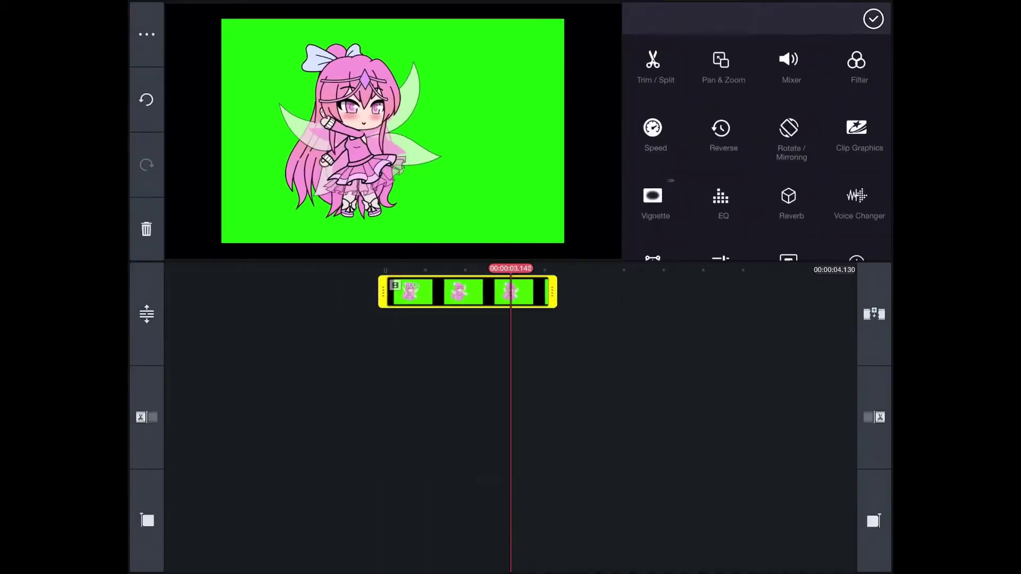
{"action": "left_click_drag", "start_coordinate": [382, 292], "coordinate": [394, 292]}
{"action": "left_click", "coordinate": [359, 398]}
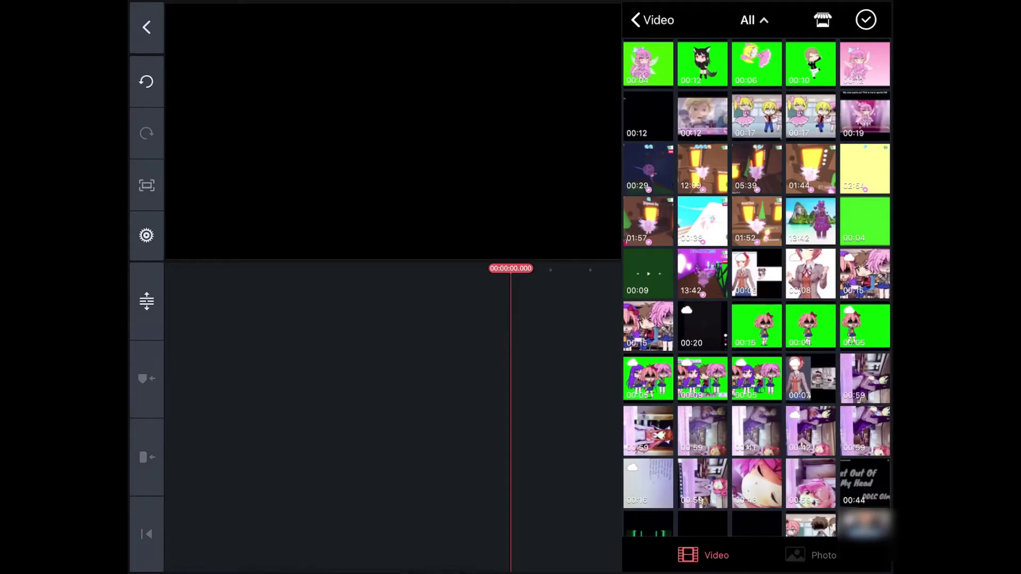
- Add the green-screen fairy clip to the timeline and select it
{"action": "left_click", "coordinate": [865, 65]}
{"action": "left_click", "coordinate": [865, 20]}
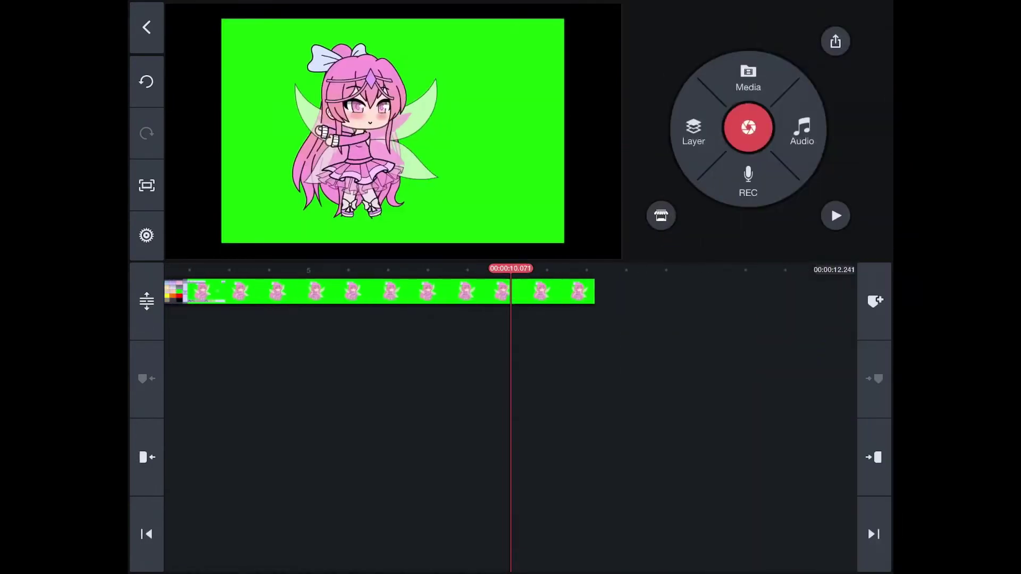
{"action": "left_click", "coordinate": [351, 292]}
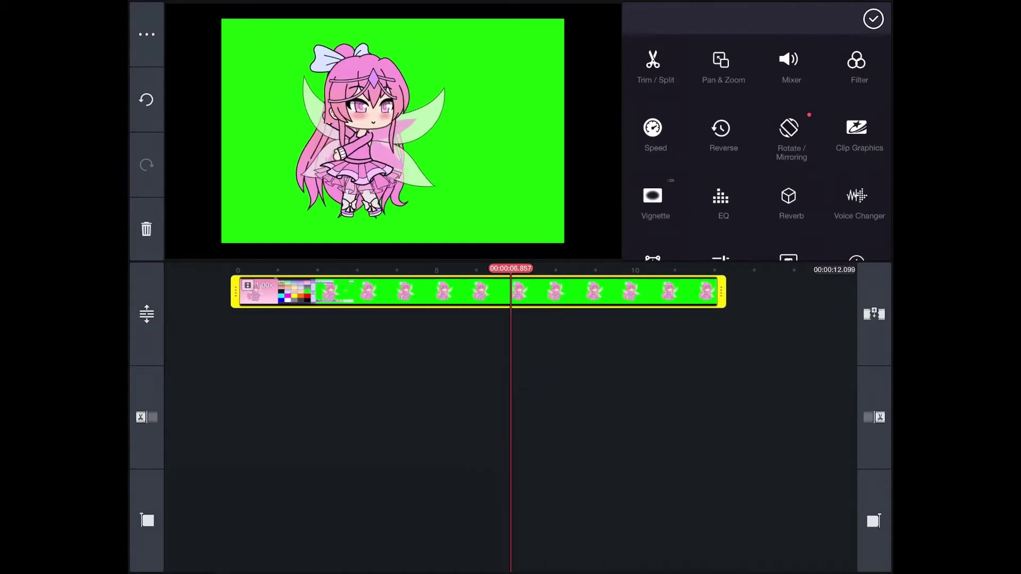
- Trim the fairy clip at both ends to about 3 seconds and preview it
{"action": "left_click", "coordinate": [655, 65]}
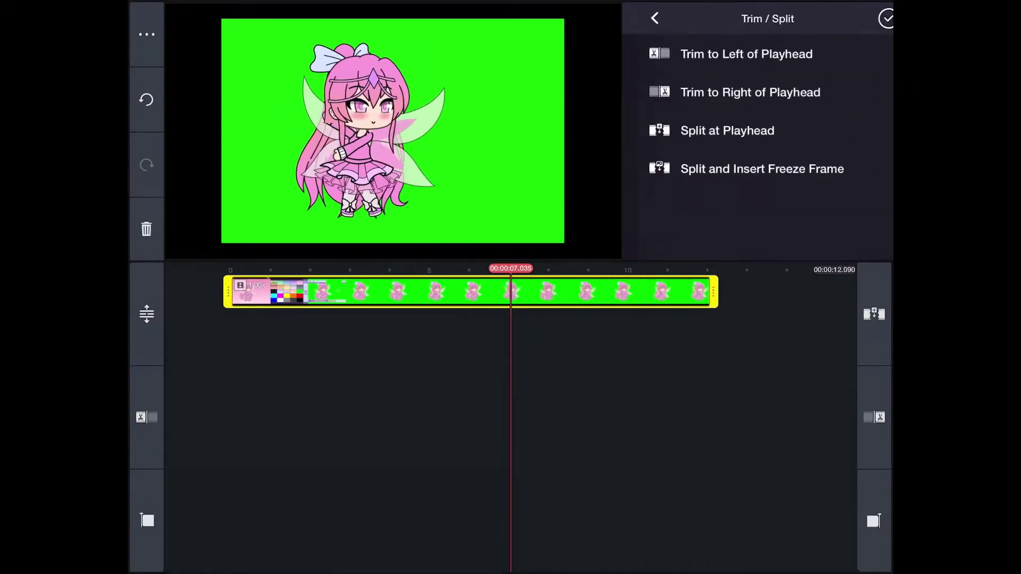
{"action": "left_click", "coordinate": [749, 92]}
{"action": "left_click_drag", "start_coordinate": [359, 292], "coordinate": [511, 292]}
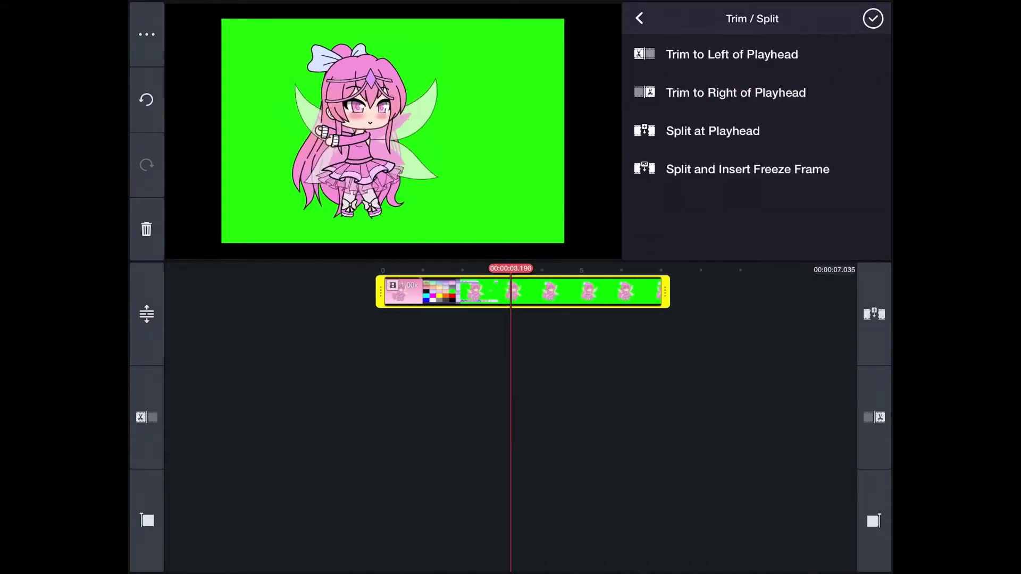
{"action": "left_click", "coordinate": [732, 55]}
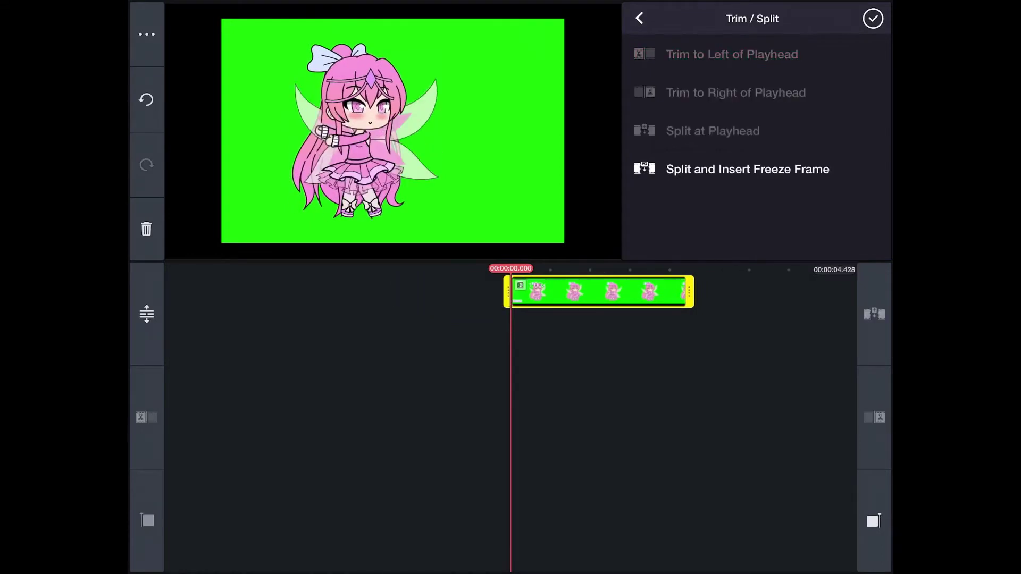
{"action": "left_click_drag", "start_coordinate": [590, 291], "coordinate": [478, 292]}
{"action": "left_click", "coordinate": [731, 54]}
{"action": "left_click", "coordinate": [872, 19]}
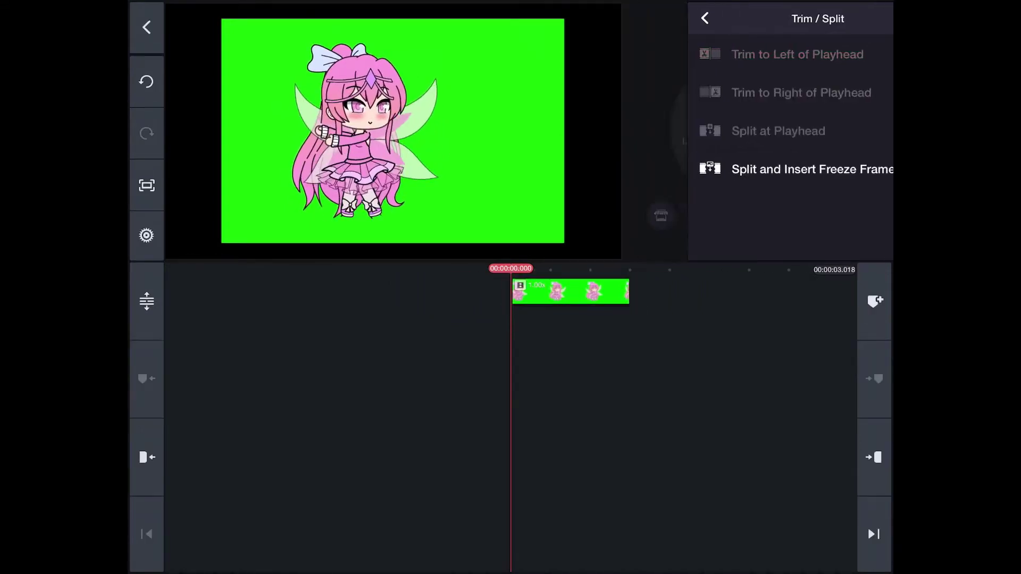
{"action": "left_click", "coordinate": [836, 216]}
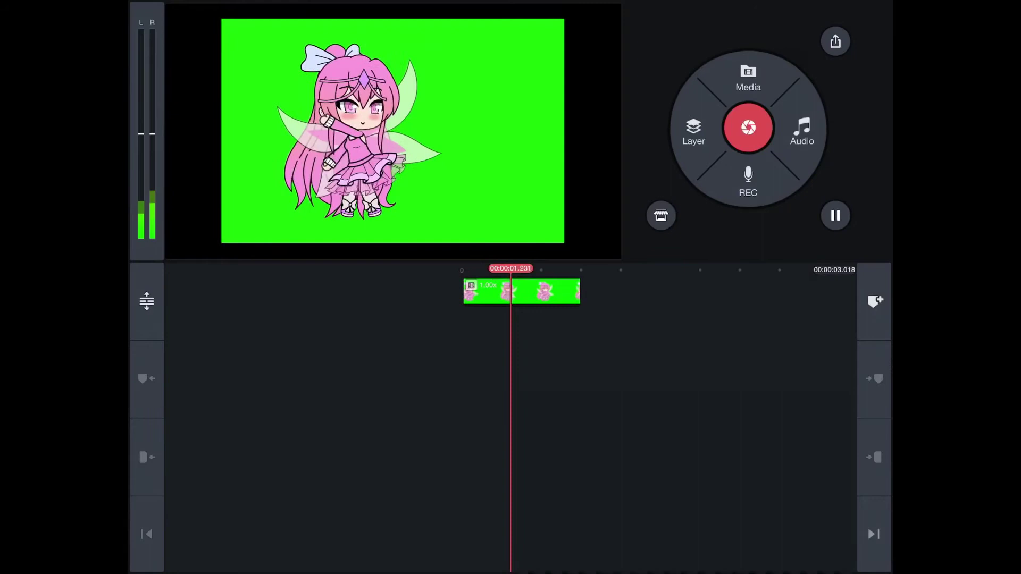
- Drop the trimmed fairy clip's volume envelope to 0% and deselect the clip
{"action": "left_click", "coordinate": [522, 292]}
{"action": "left_click", "coordinate": [663, 216]}
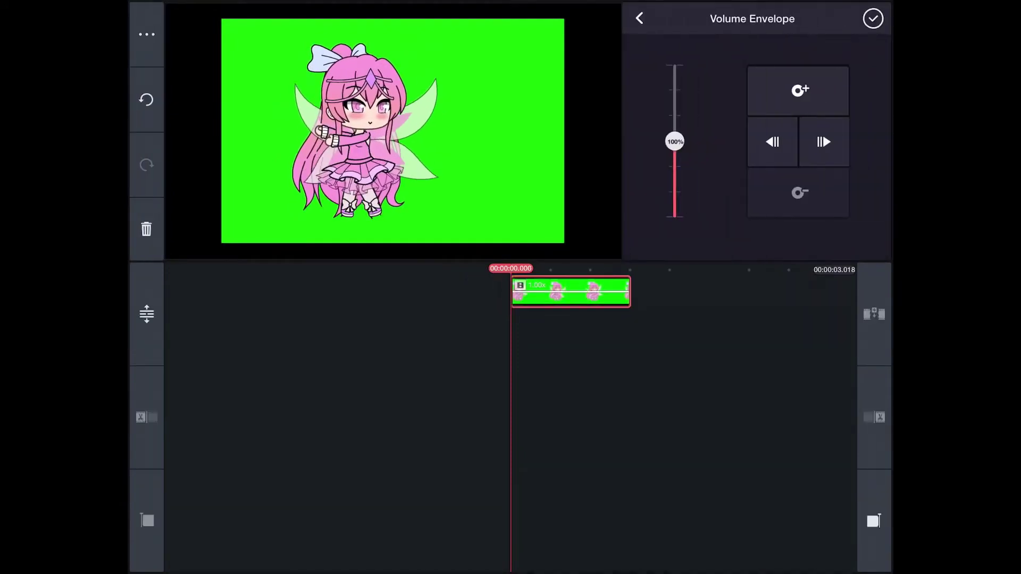
{"action": "left_click_drag", "start_coordinate": [674, 142], "coordinate": [674, 214]}
{"action": "left_click", "coordinate": [824, 142]}
{"action": "left_click", "coordinate": [873, 18]}
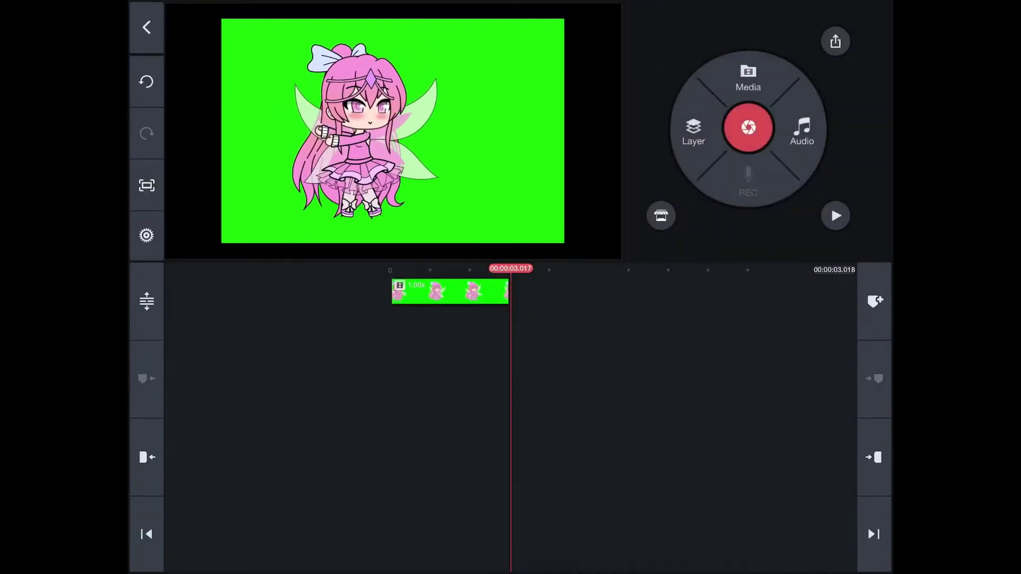
{"action": "left_click", "coordinate": [147, 534]}
{"action": "left_click", "coordinate": [570, 293]}
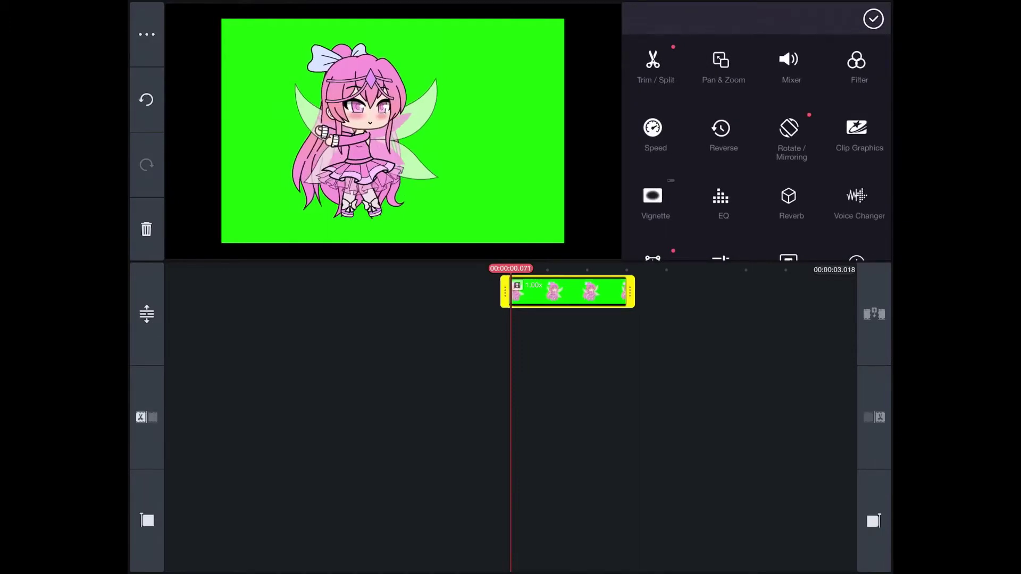
{"action": "left_click", "coordinate": [873, 19]}
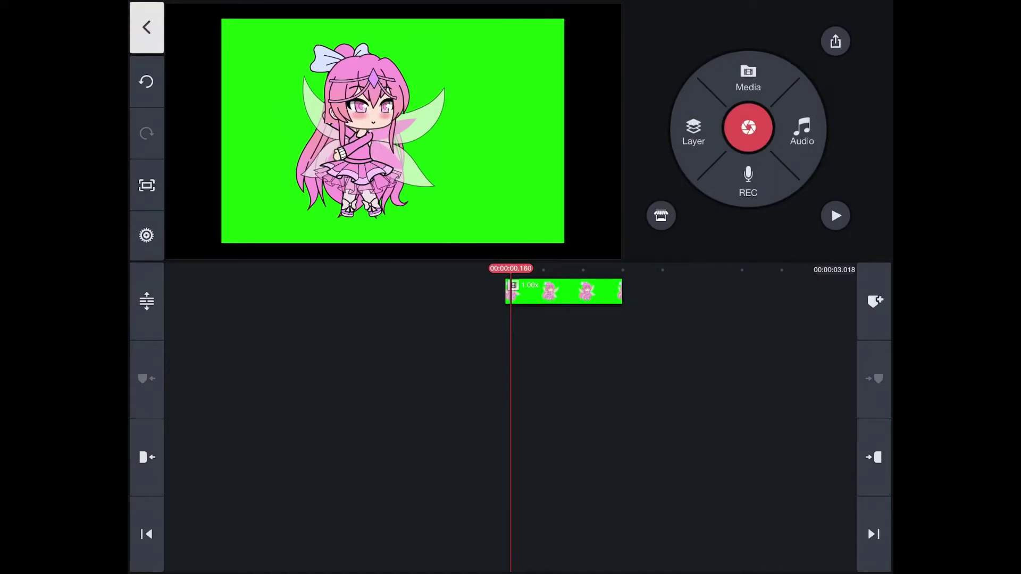
- Leave the fairy project, start another new project, and browse the all-videos album
{"action": "left_click", "coordinate": [146, 26]}
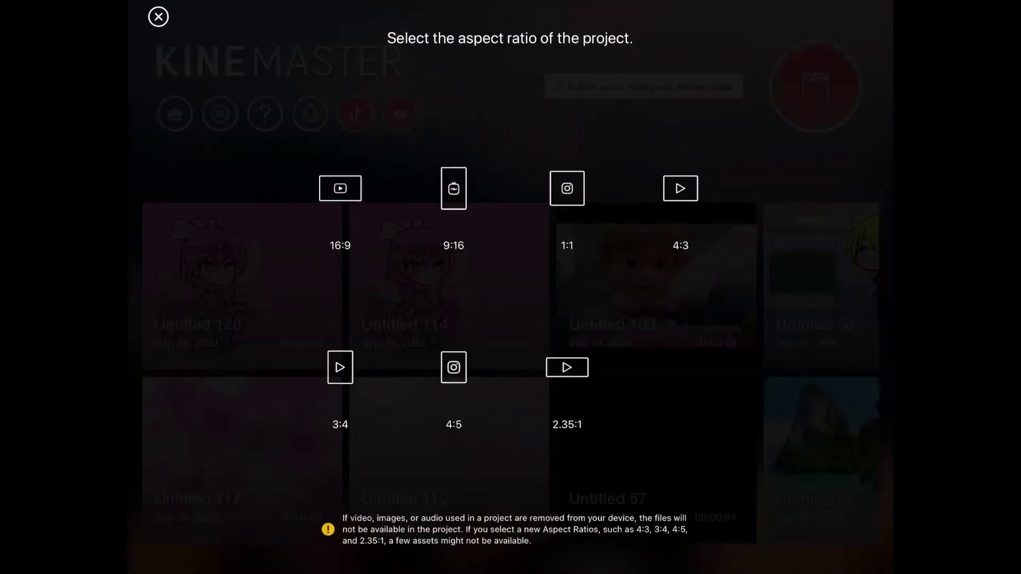
{"action": "left_click", "coordinate": [158, 219]}
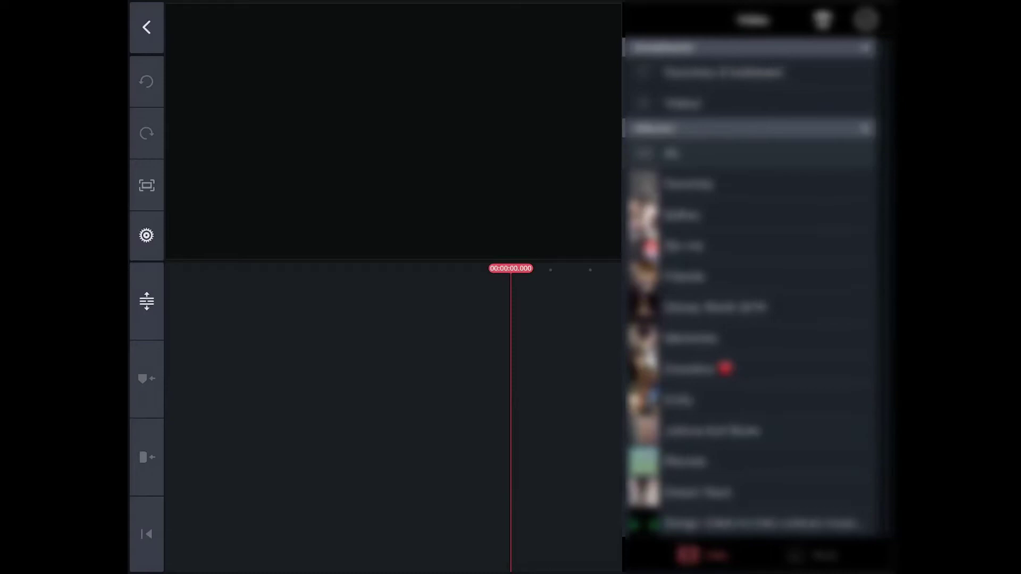
{"action": "left_click", "coordinate": [763, 151]}
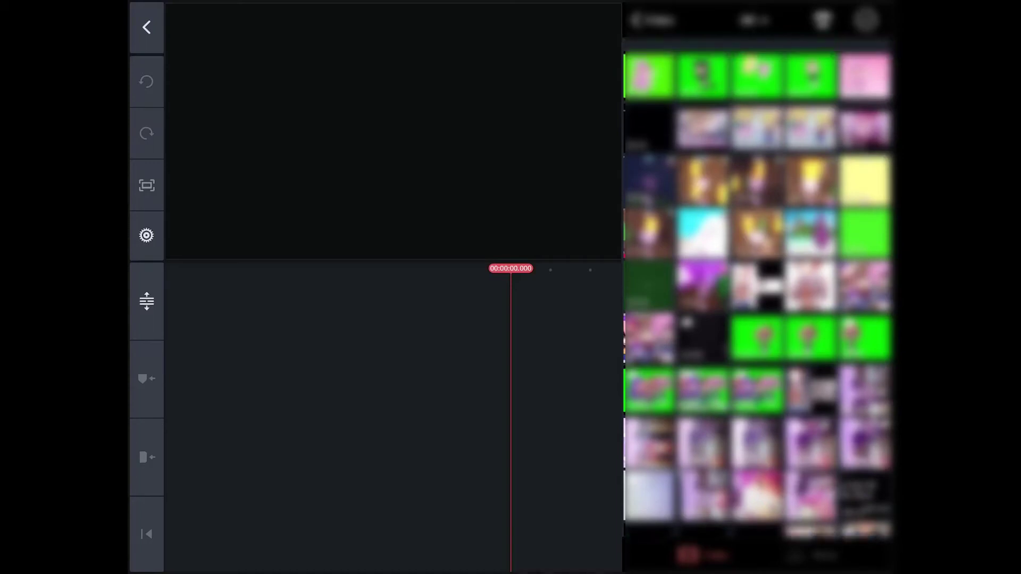
{"action": "scroll", "coordinate": [762, 287], "scroll_direction": "up", "scroll_amount": 2}
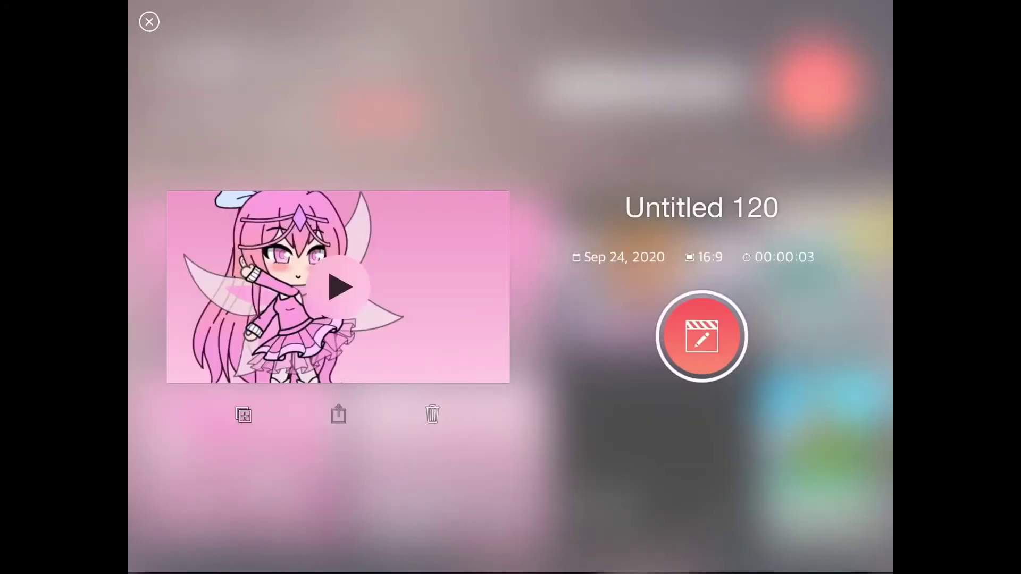
- Export the Untitled 120 project at FHD 1080p, 30 fps
{"action": "left_click", "coordinate": [339, 414]}
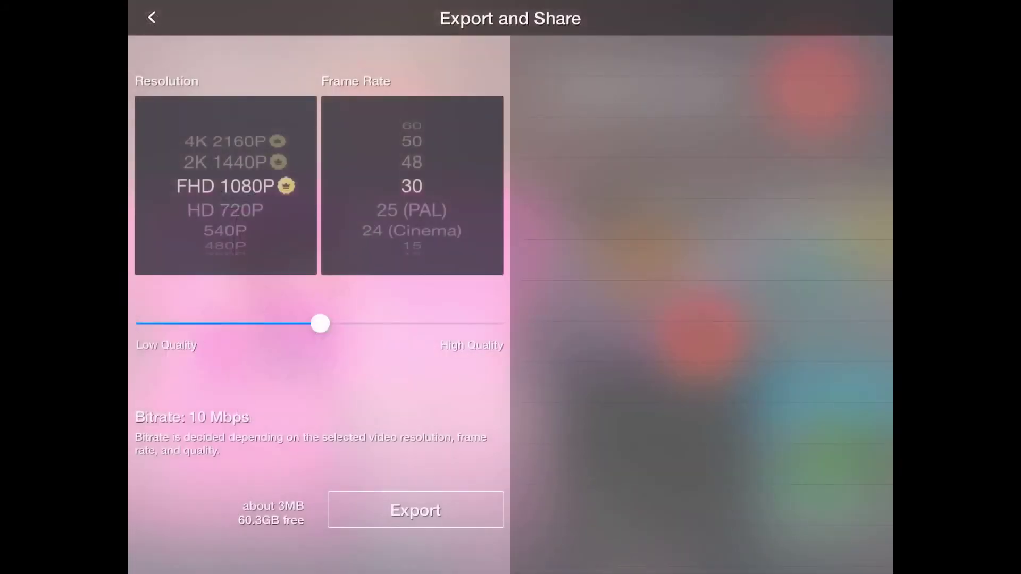
{"action": "left_click", "coordinate": [415, 510]}
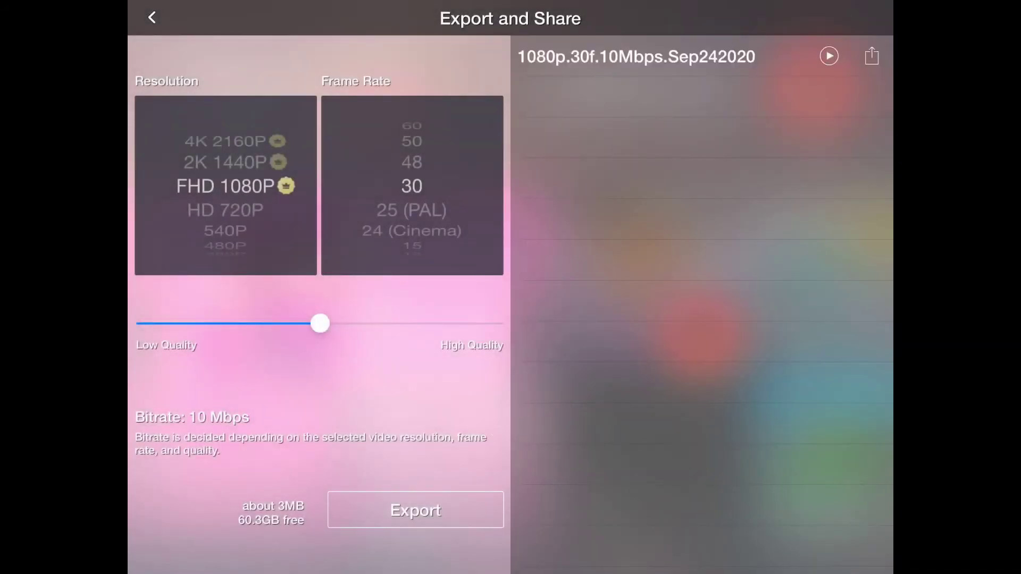
- Create a new project holding the green-screen character clip and play it
{"action": "left_click", "coordinate": [152, 17]}
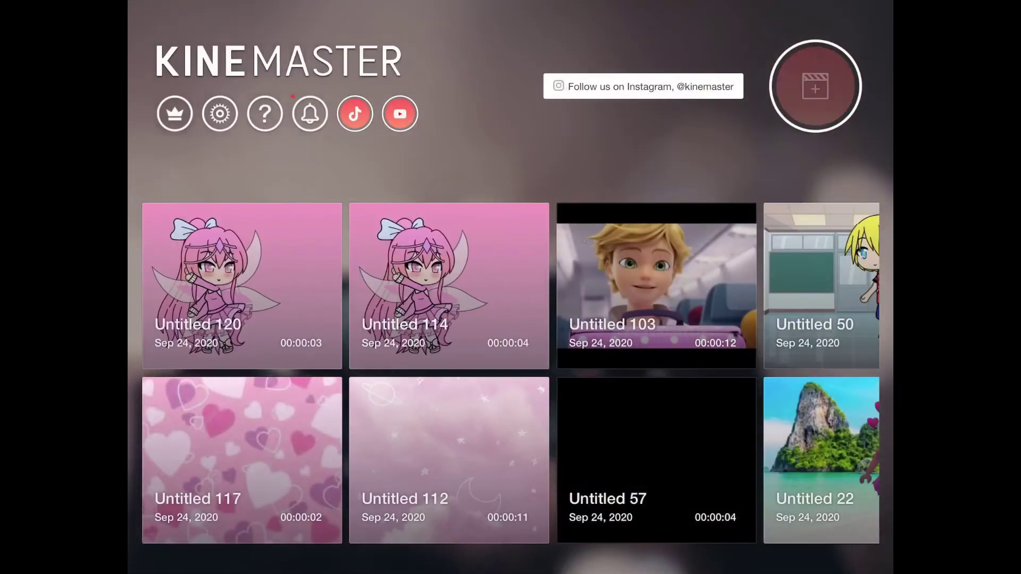
{"action": "left_click", "coordinate": [815, 86]}
{"action": "left_click", "coordinate": [146, 19]}
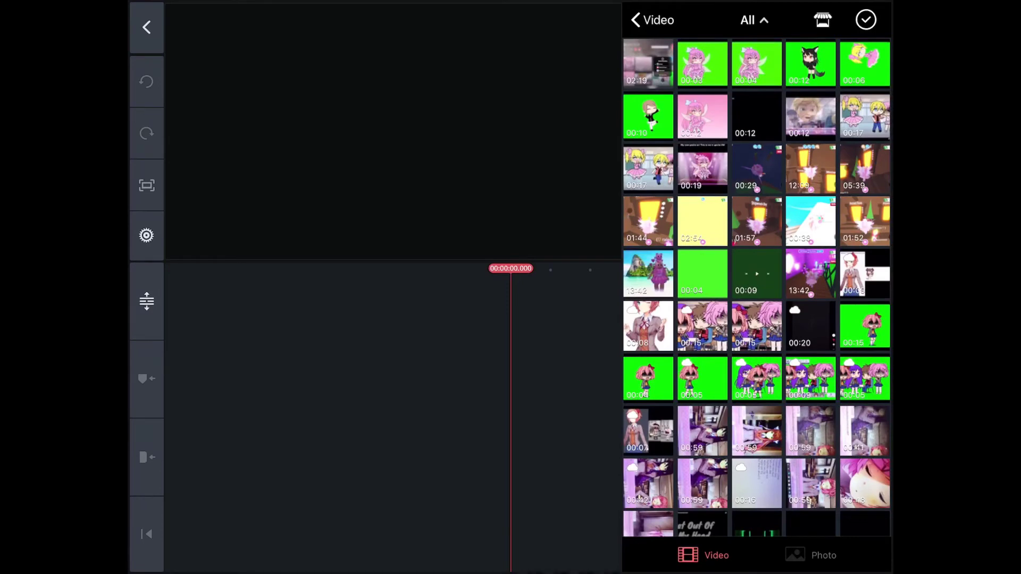
{"action": "left_click", "coordinate": [703, 65]}
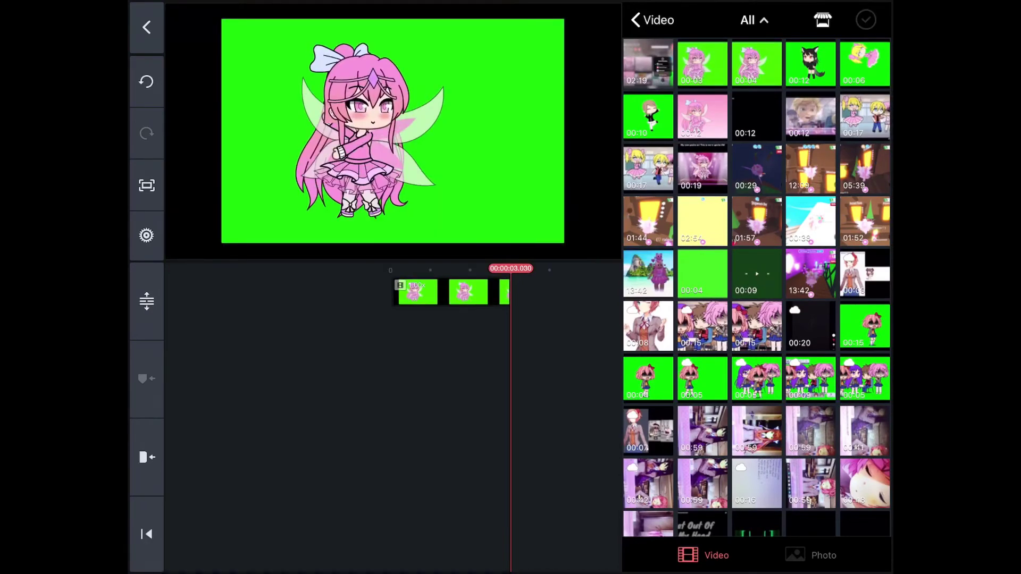
{"action": "left_click", "coordinate": [866, 20]}
{"action": "left_click", "coordinate": [835, 216]}
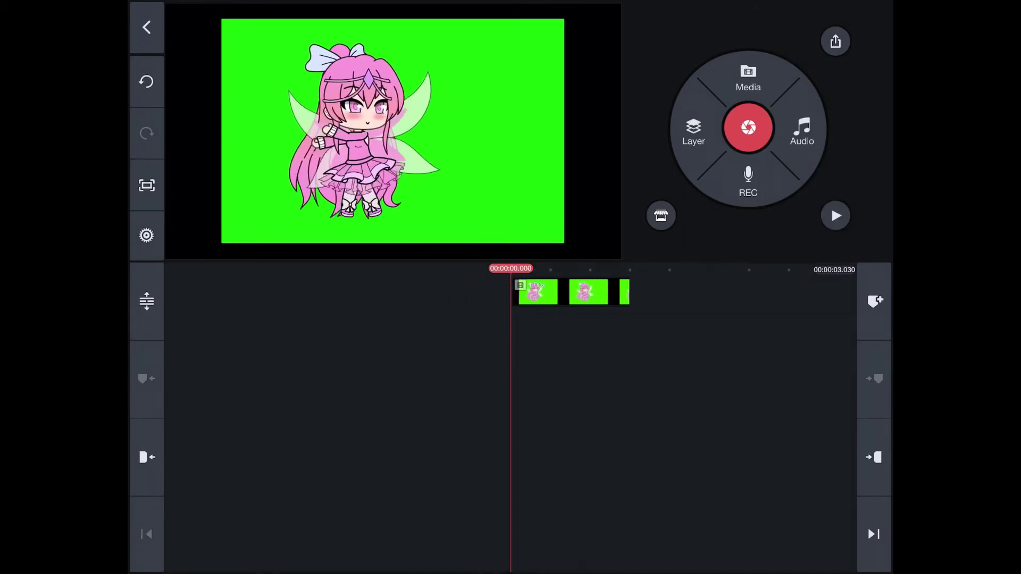
- Replace the green-screen clip with the pink hearts photo on the timeline
{"action": "left_click", "coordinate": [558, 293]}
{"action": "left_click", "coordinate": [147, 235]}
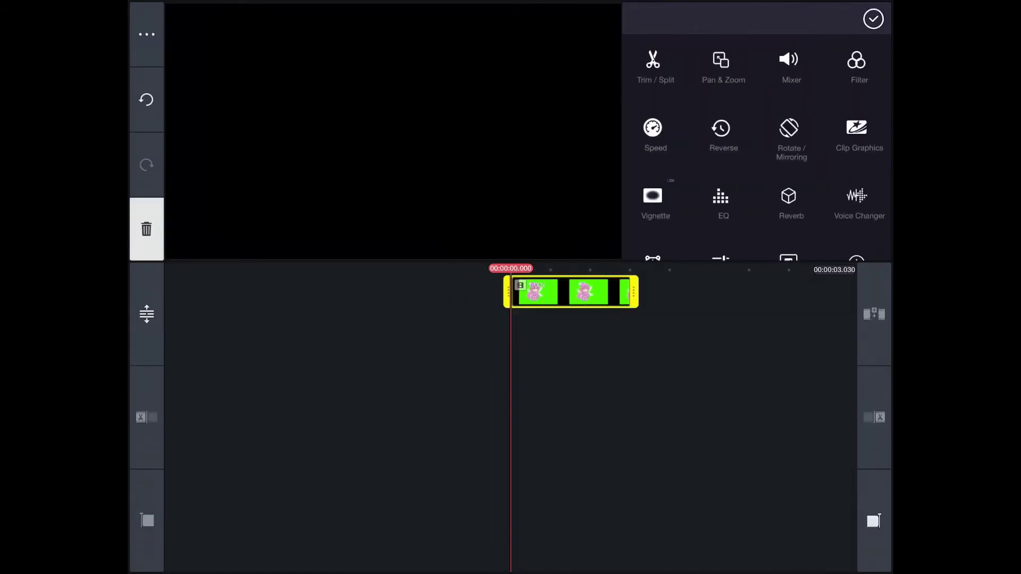
{"action": "left_click", "coordinate": [748, 77]}
{"action": "left_click", "coordinate": [810, 555]}
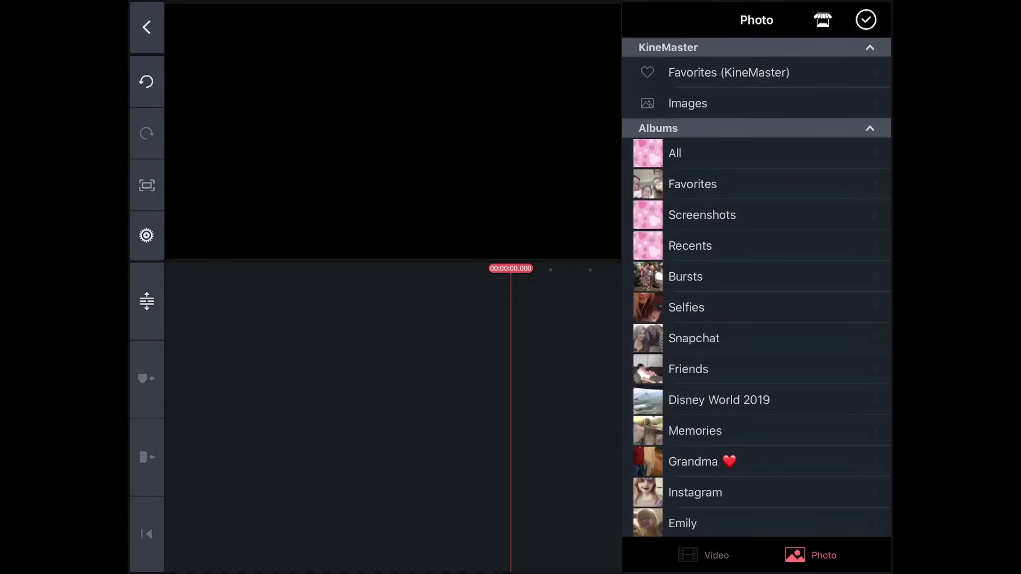
{"action": "left_click", "coordinate": [756, 152]}
{"action": "left_click", "coordinate": [651, 63]}
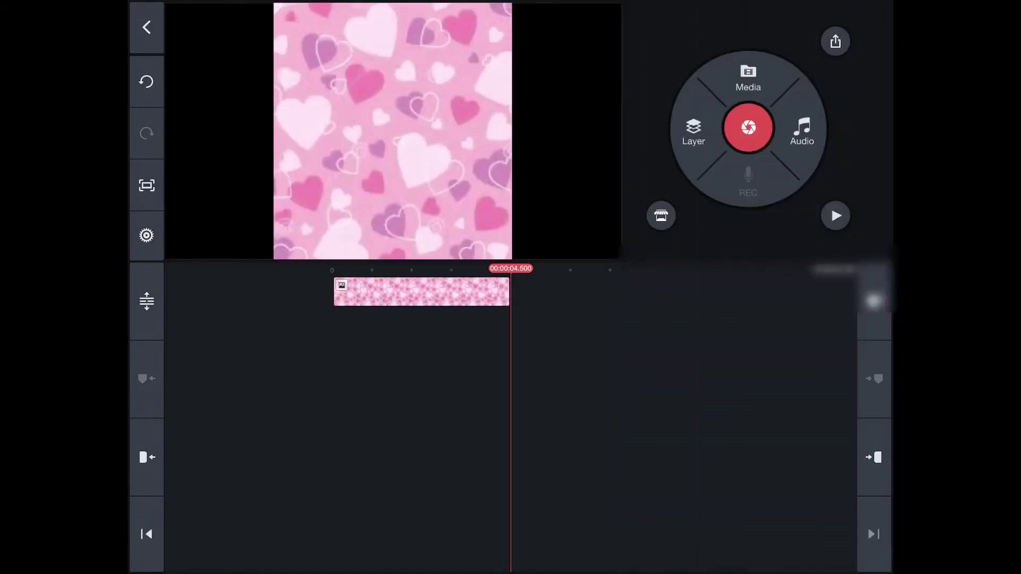
{"action": "left_click", "coordinate": [415, 534]}
- Bring up the Layer menu's list of layer types
{"action": "left_click", "coordinate": [748, 77]}
{"action": "left_click", "coordinate": [869, 24]}
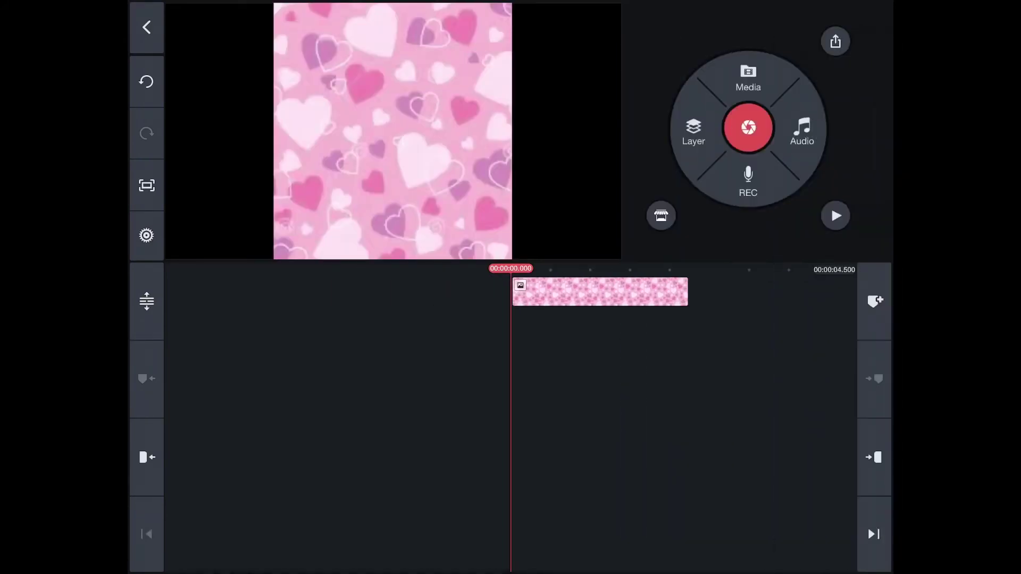
{"action": "left_click", "coordinate": [694, 130]}
- Add the green-screen character as a media layer and enlarge it
{"action": "left_click", "coordinate": [610, 43]}
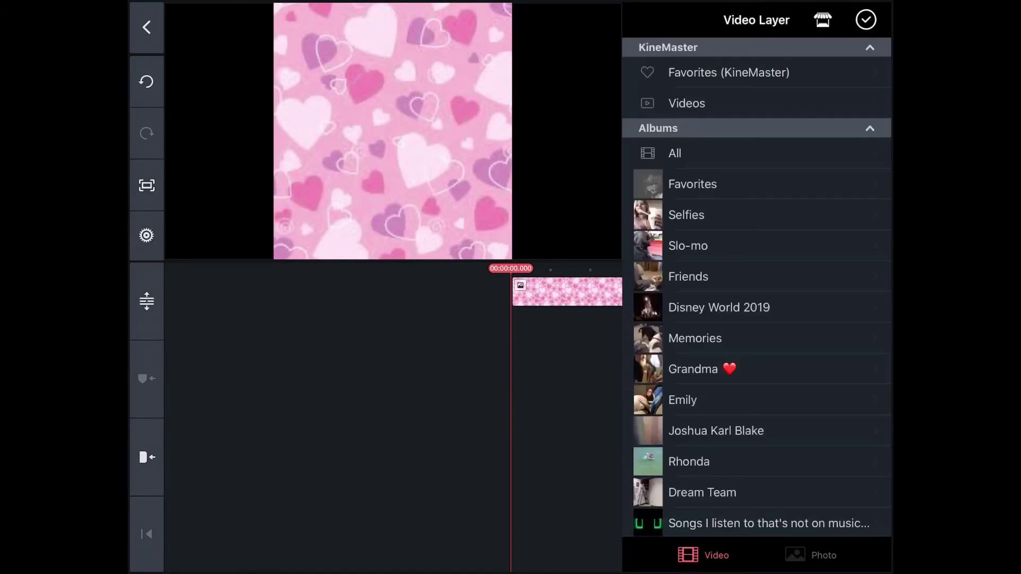
{"action": "left_click", "coordinate": [754, 153]}
{"action": "left_click", "coordinate": [700, 64]}
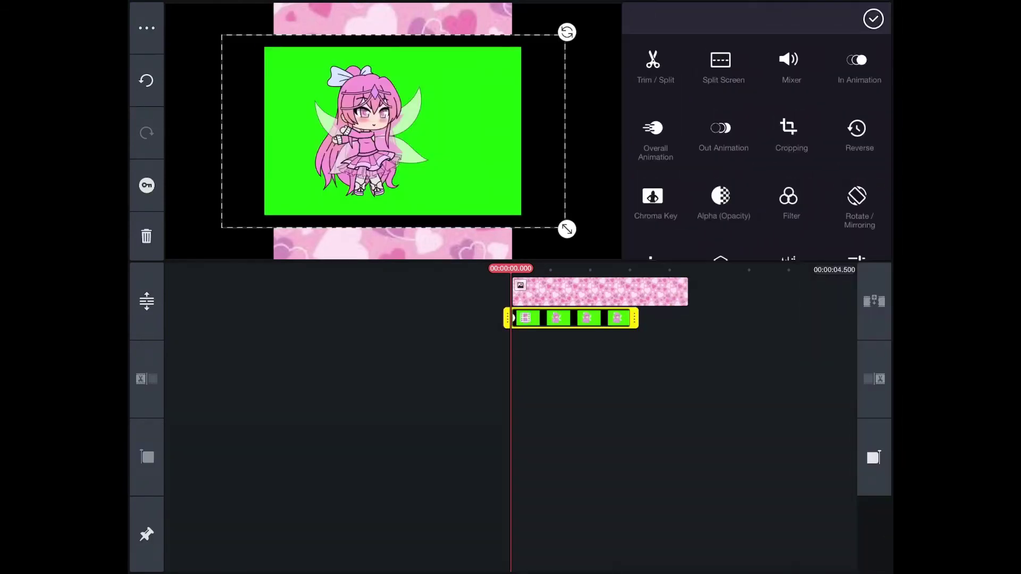
{"action": "left_click_drag", "start_coordinate": [566, 230], "coordinate": [606, 263]}
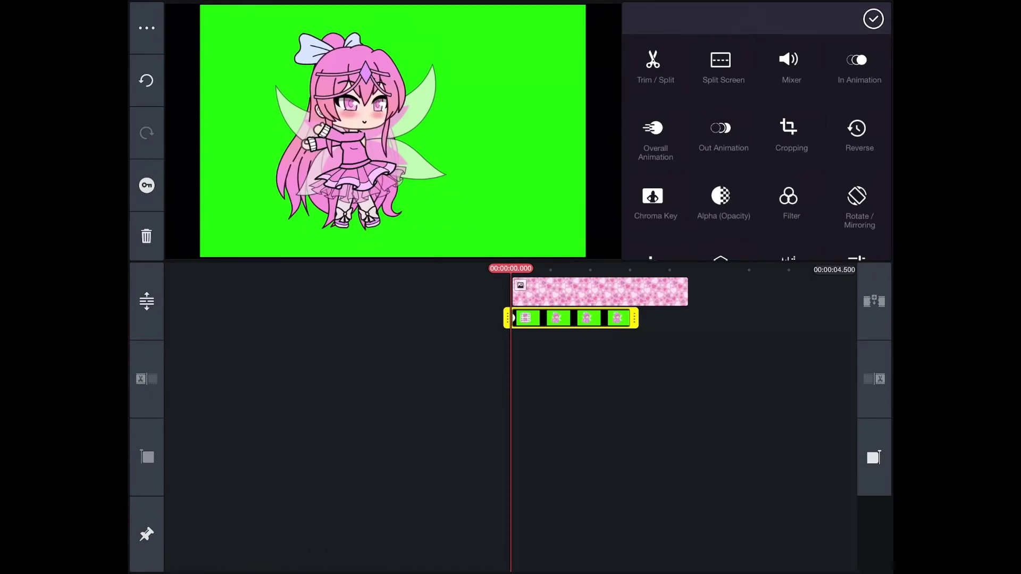
- Enable chroma key on the character, reposition and enlarge it, then play
{"action": "left_click", "coordinate": [656, 204]}
{"action": "left_click", "coordinate": [862, 57]}
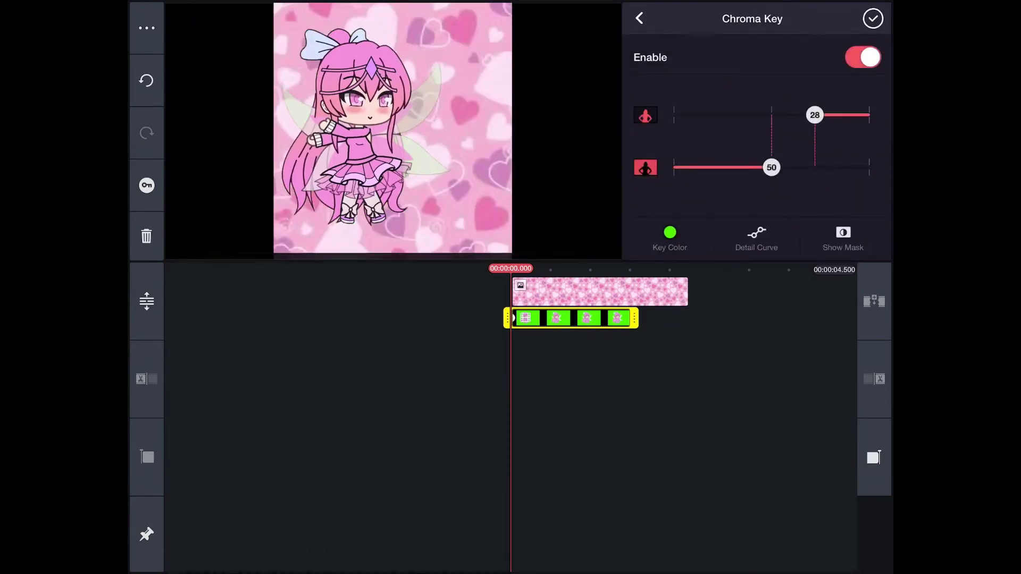
{"action": "left_click_drag", "start_coordinate": [351, 137], "coordinate": [379, 148]}
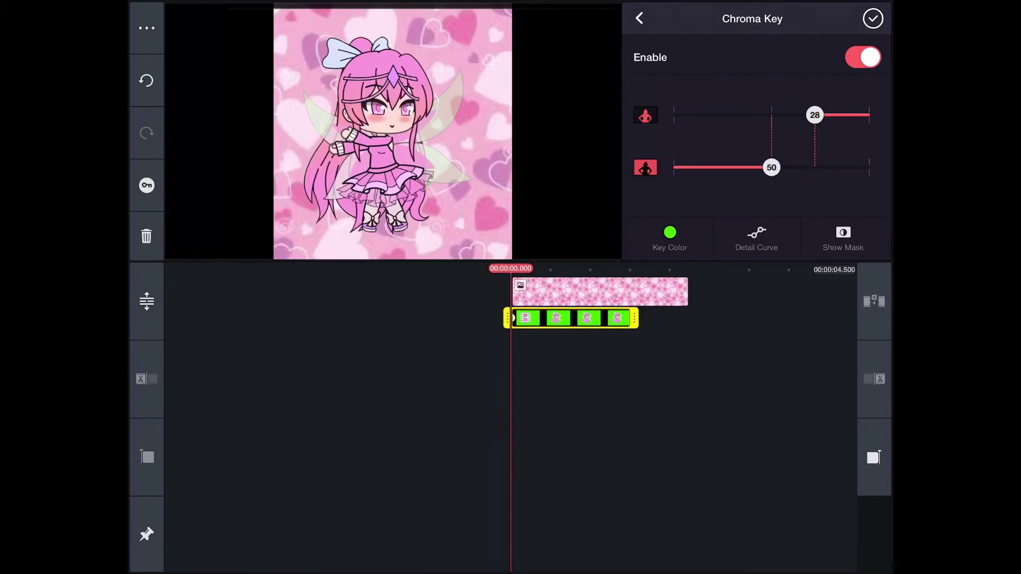
{"action": "left_click", "coordinate": [872, 18]}
{"action": "left_click", "coordinate": [574, 318]}
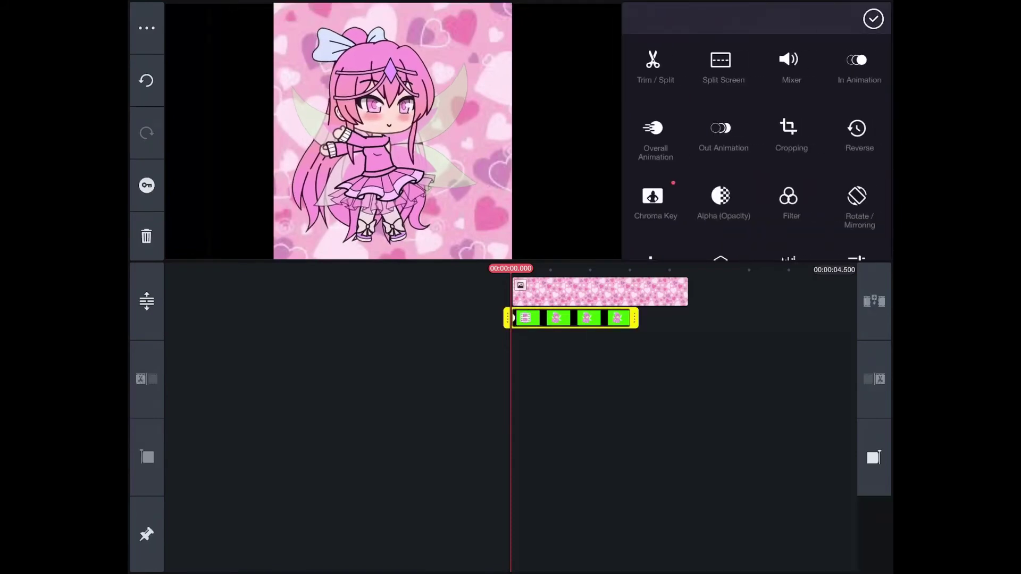
{"action": "mouse_move", "coordinate": [375, 136]}
{"action": "left_mouse_down"}
{"action": "mouse_move", "coordinate": [336, 152]}
{"action": "mouse_move", "coordinate": [394, 141]}
{"action": "left_mouse_up"}
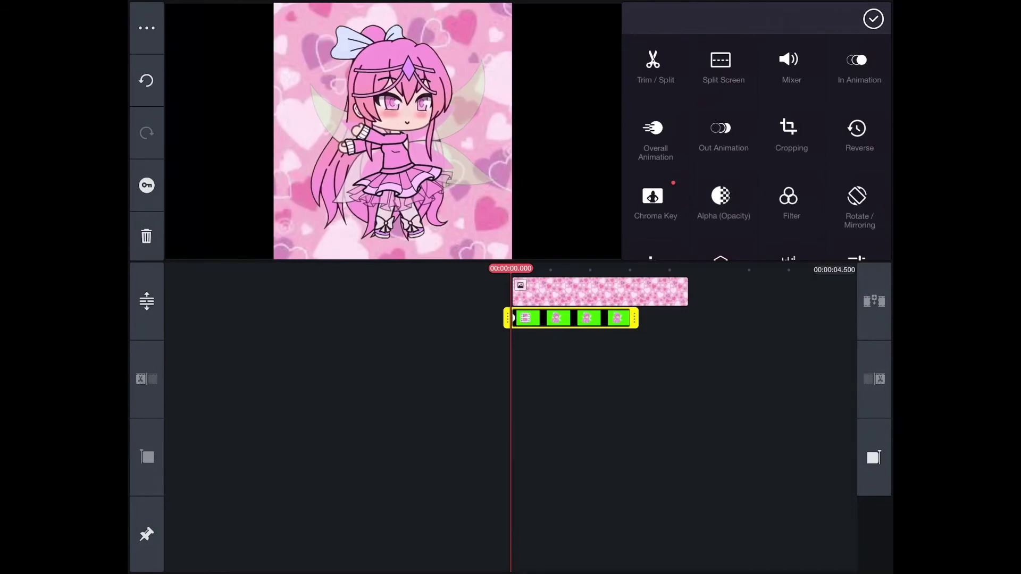
{"action": "left_click", "coordinate": [873, 18]}
{"action": "left_click", "coordinate": [836, 216]}
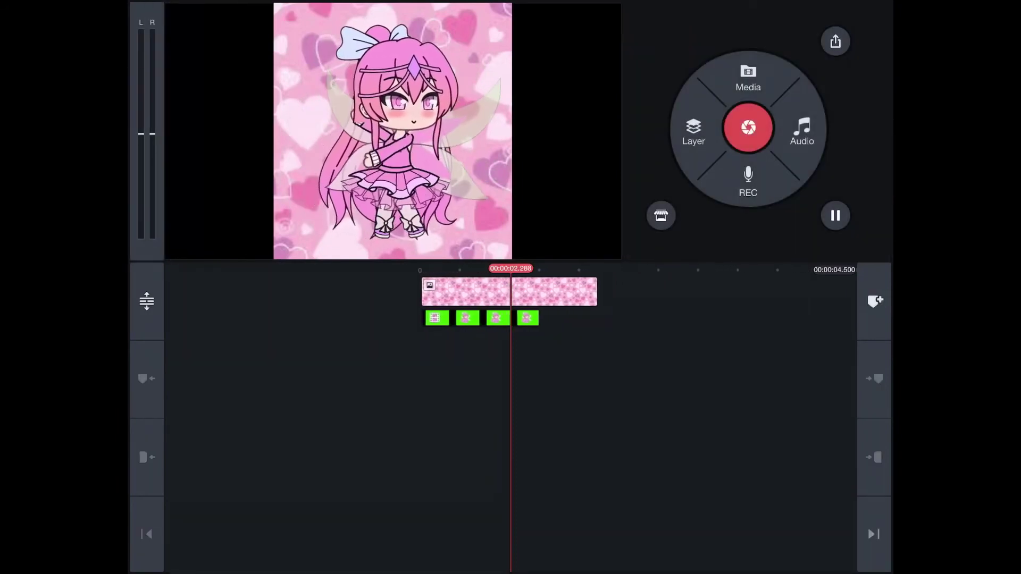
- Shorten the hearts background clip to end with the character layer
{"action": "left_click", "coordinate": [835, 216]}
{"action": "left_click", "coordinate": [835, 215]}
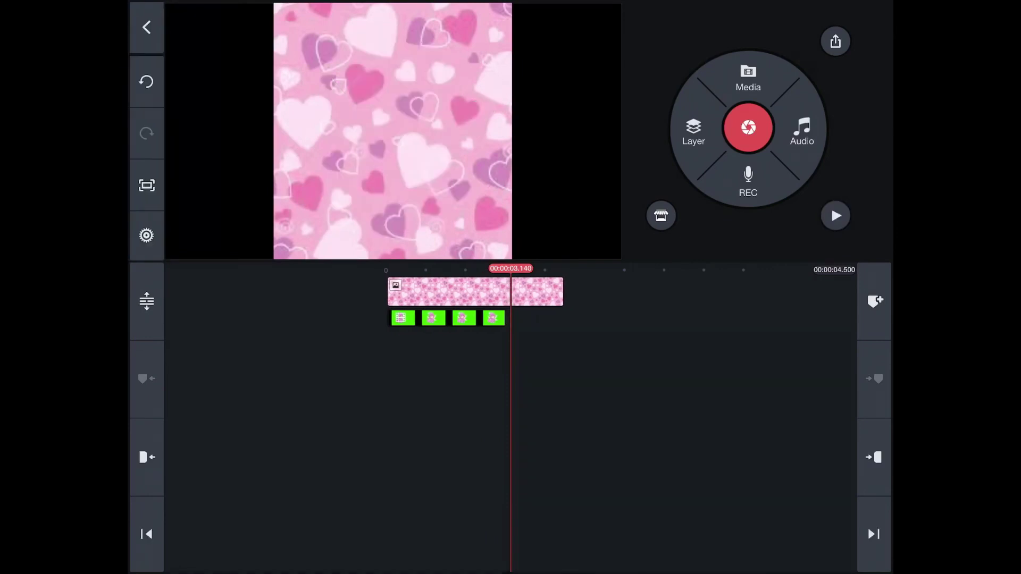
{"action": "left_click", "coordinate": [448, 292]}
{"action": "left_click", "coordinate": [873, 18]}
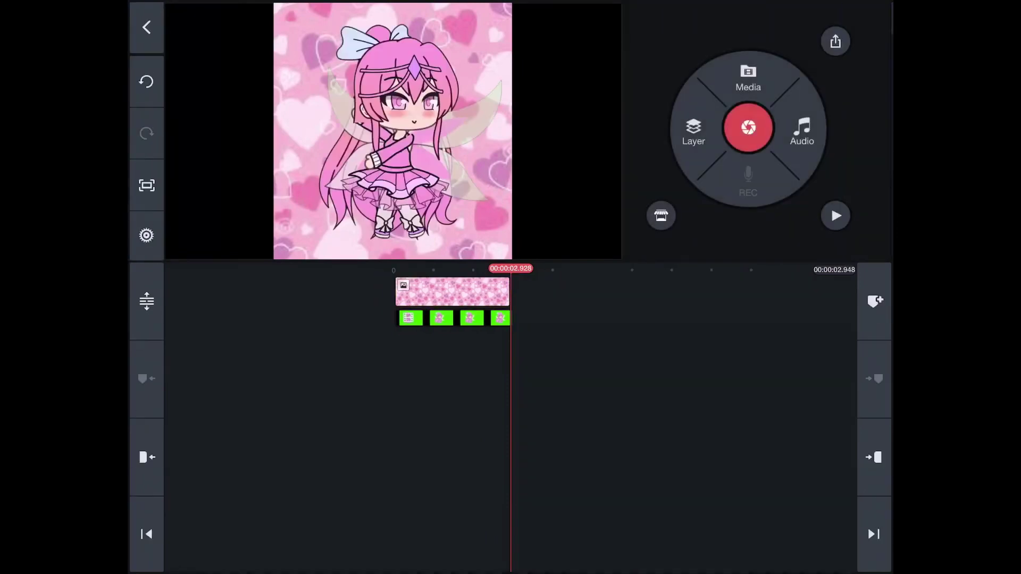
- Replay the project from the start to check the 3-second timing
{"action": "left_click", "coordinate": [834, 216]}
{"action": "left_click", "coordinate": [835, 216]}
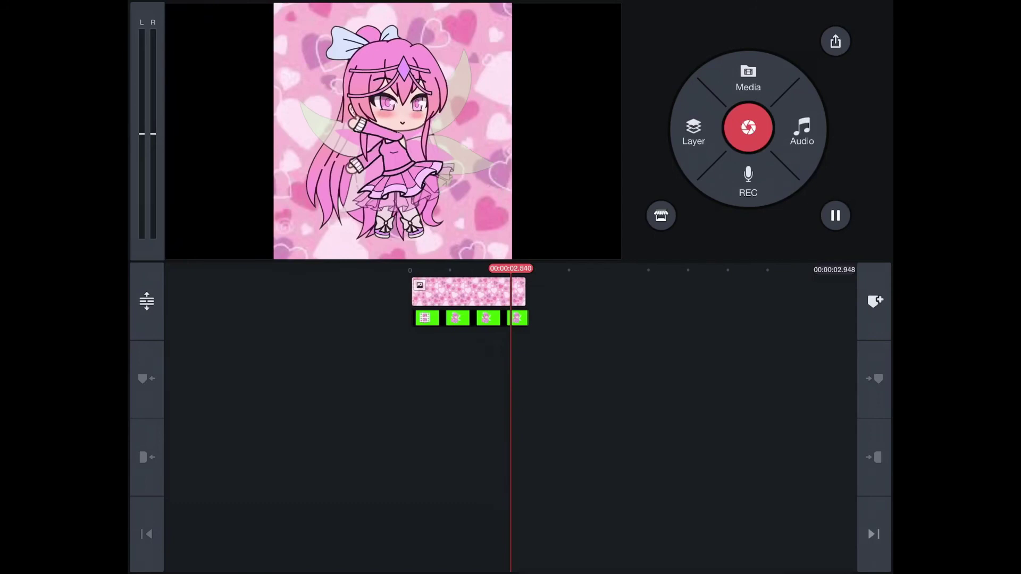
{"action": "left_click", "coordinate": [147, 534]}
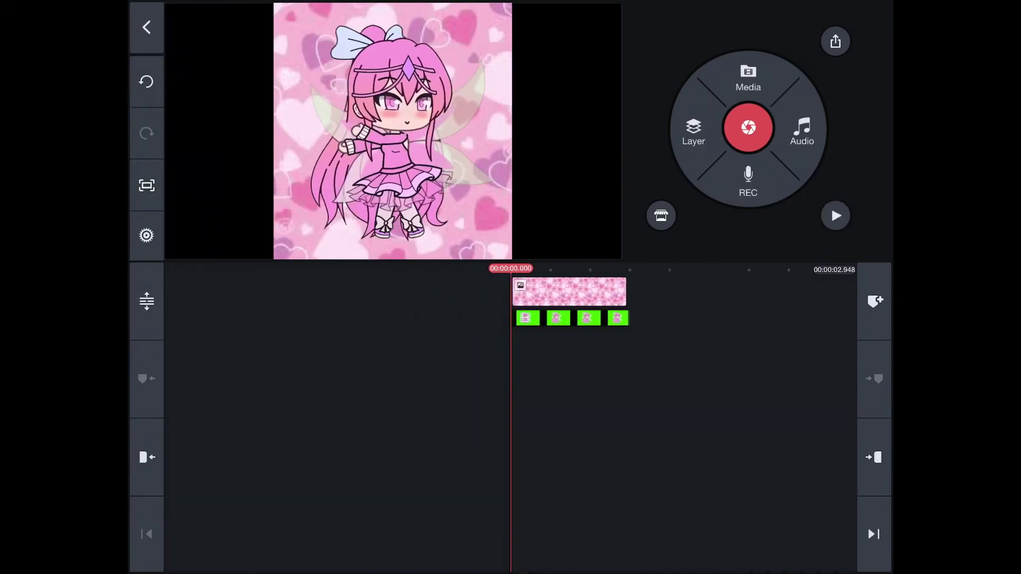
{"action": "left_click", "coordinate": [569, 293]}
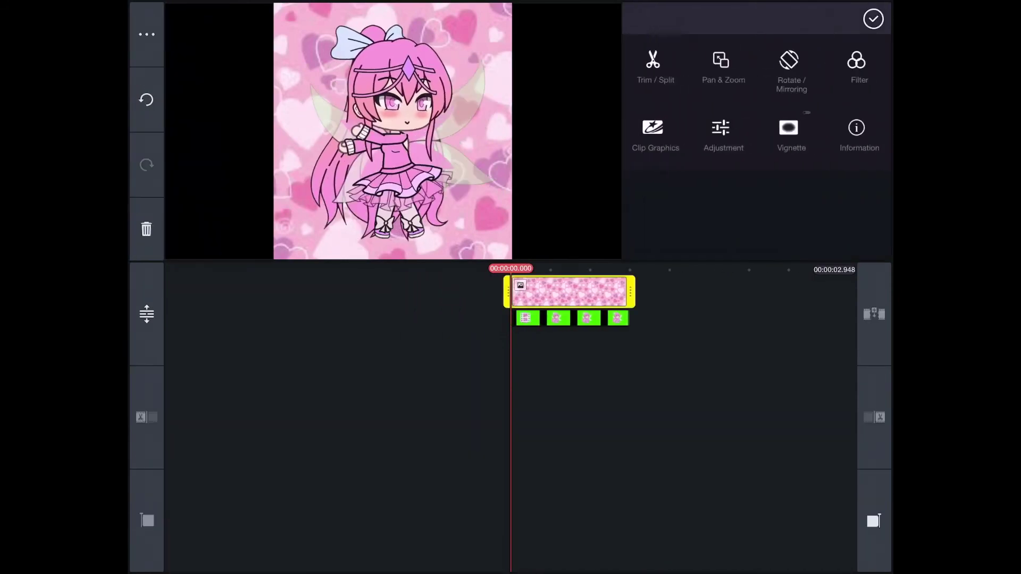
{"action": "left_click", "coordinate": [873, 18]}
{"action": "left_click", "coordinate": [835, 215]}
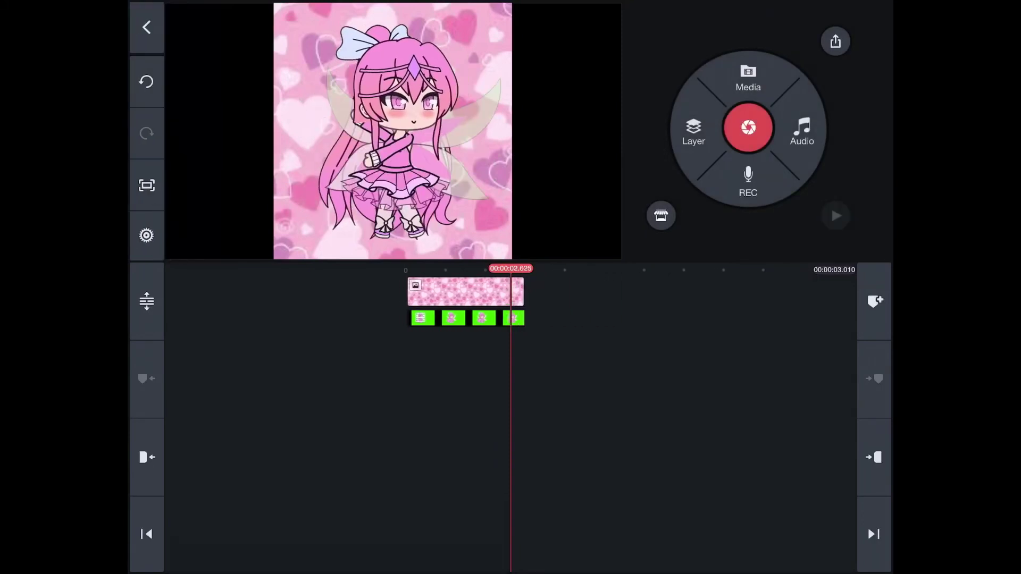
{"action": "left_click", "coordinate": [147, 535]}
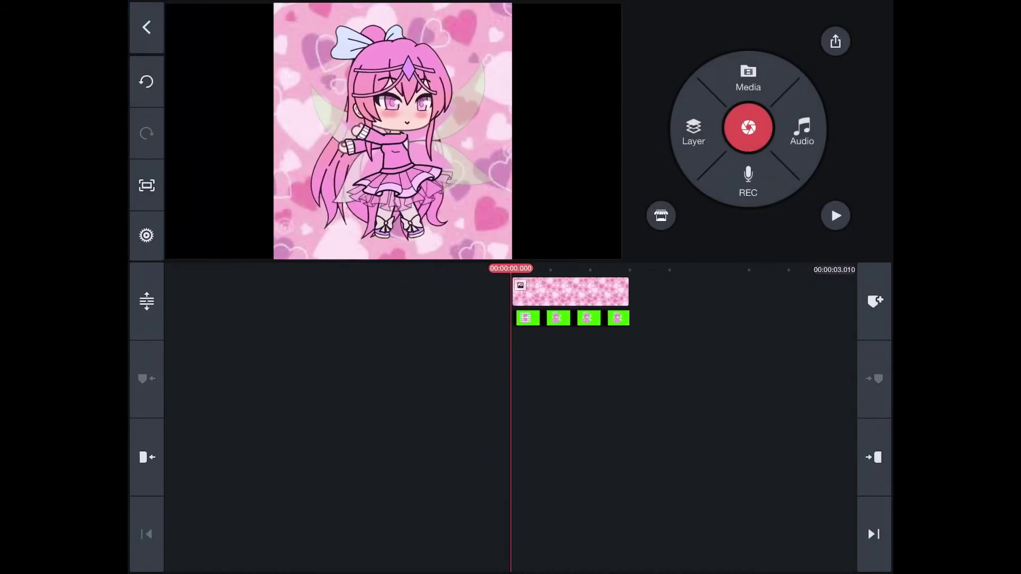